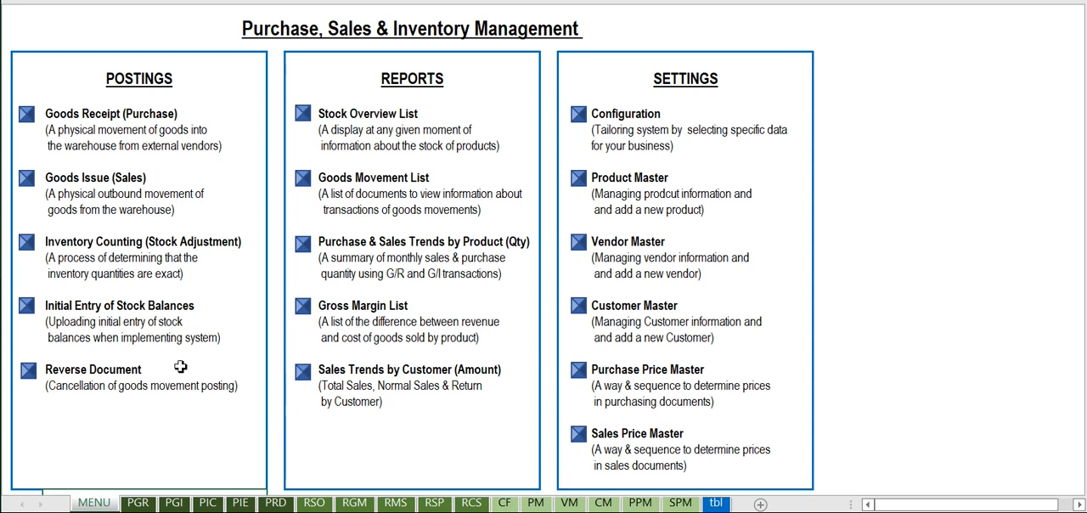
Open the Initial Entry of Stock Balances form and enter "Migration stocks 22/07/22" as its reference.
click(27, 307)
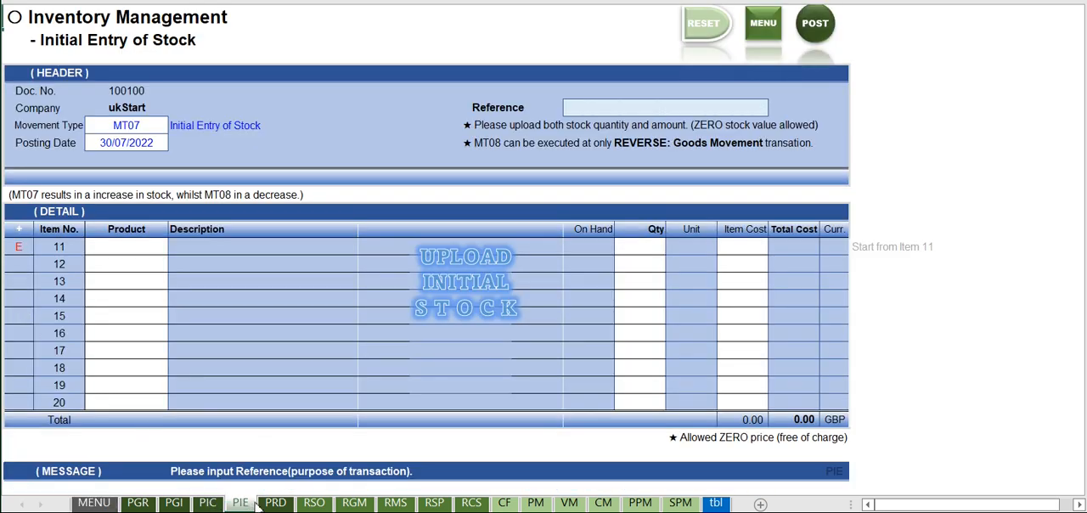
click(592, 106)
text(Migration stocks)
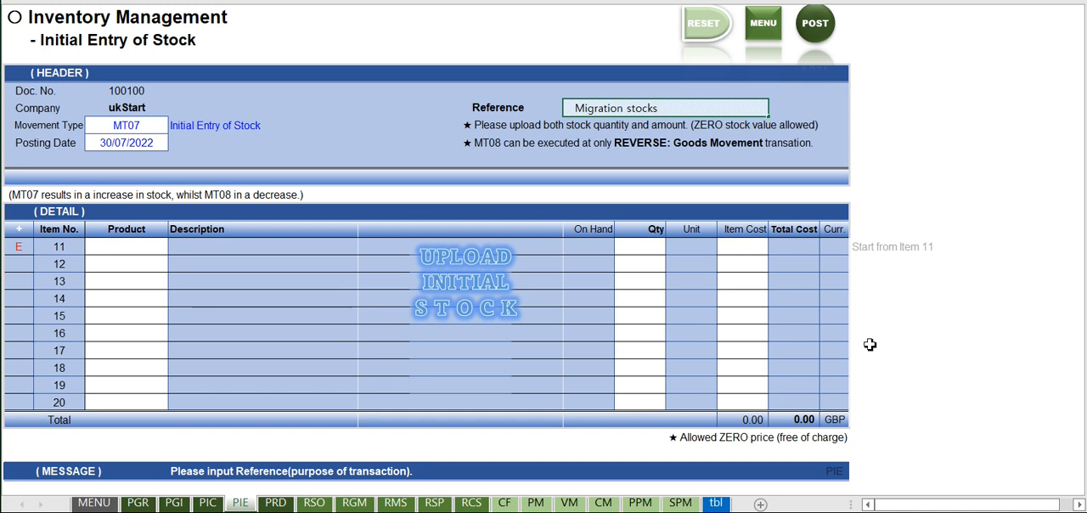
text(22/07/22)
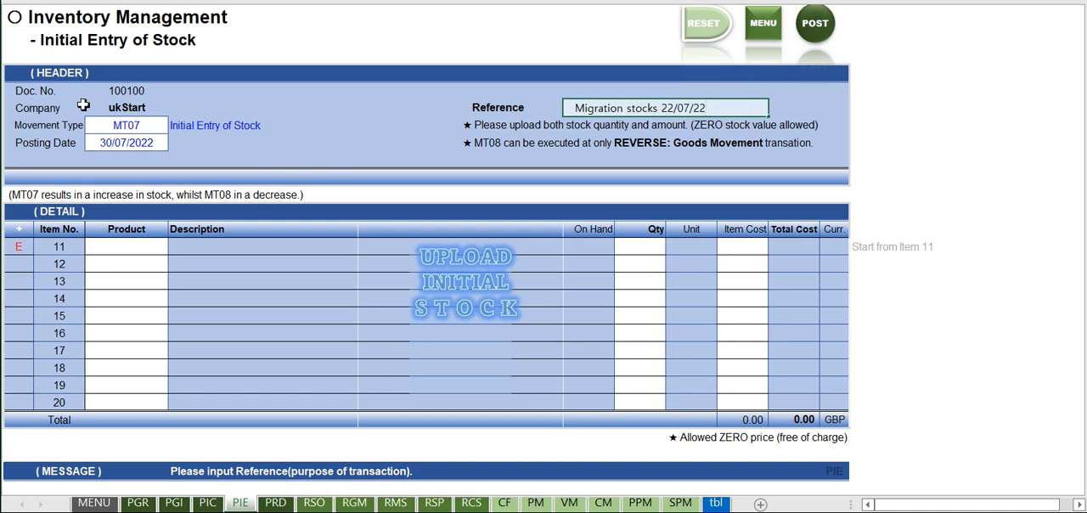
click(100, 128)
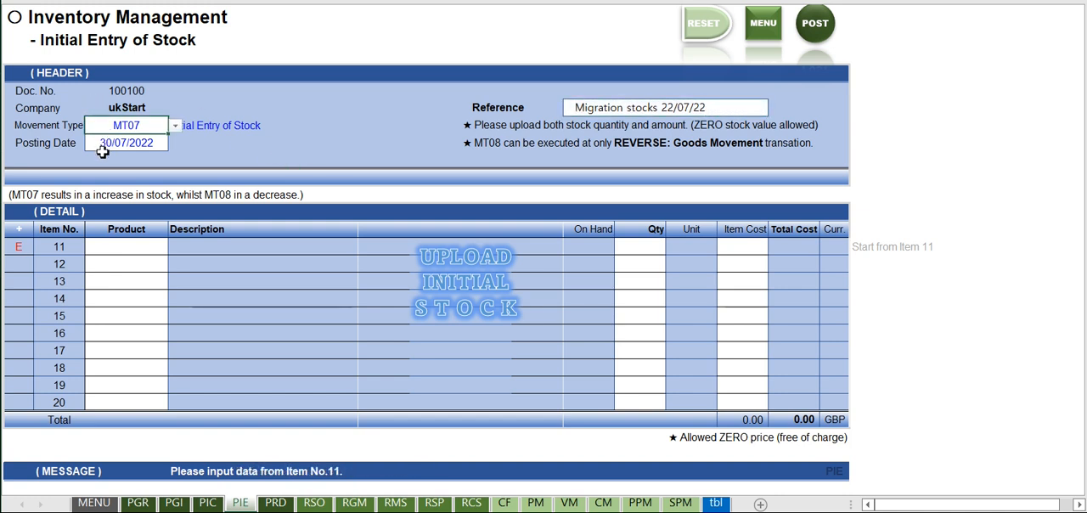
click(102, 150)
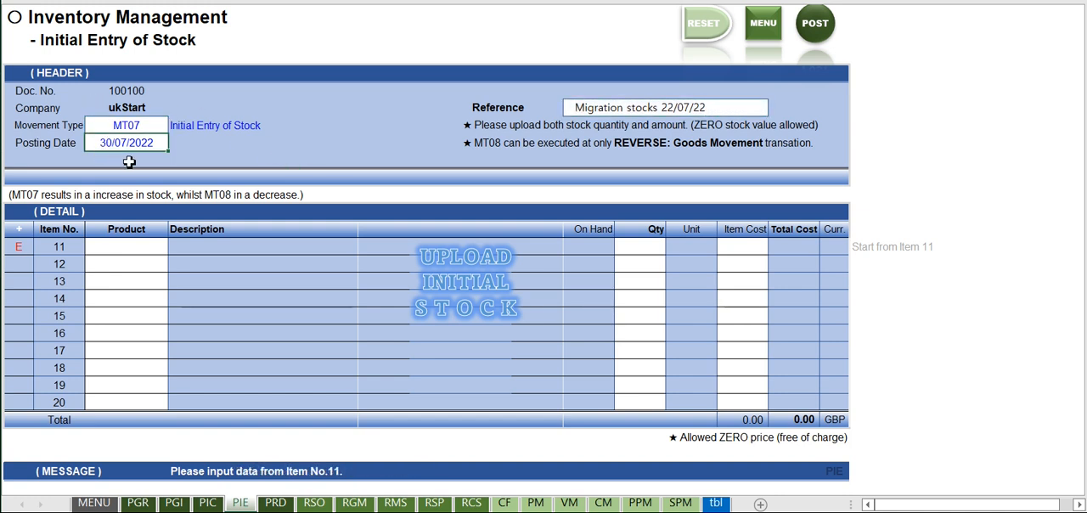
Choose product AAA01 for item 11 and product AAA02 for item 12 in the stock entry details.
click(160, 247)
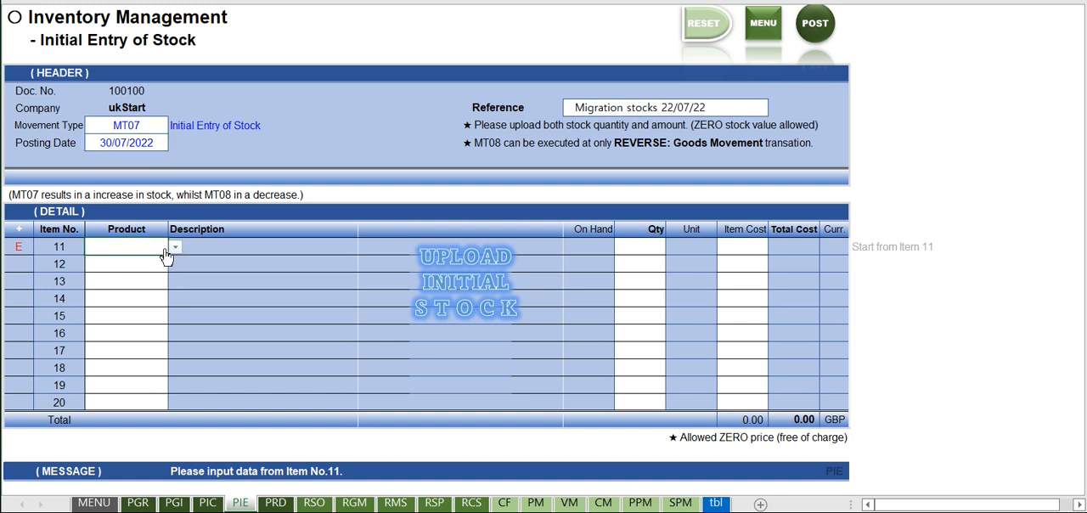
click(173, 248)
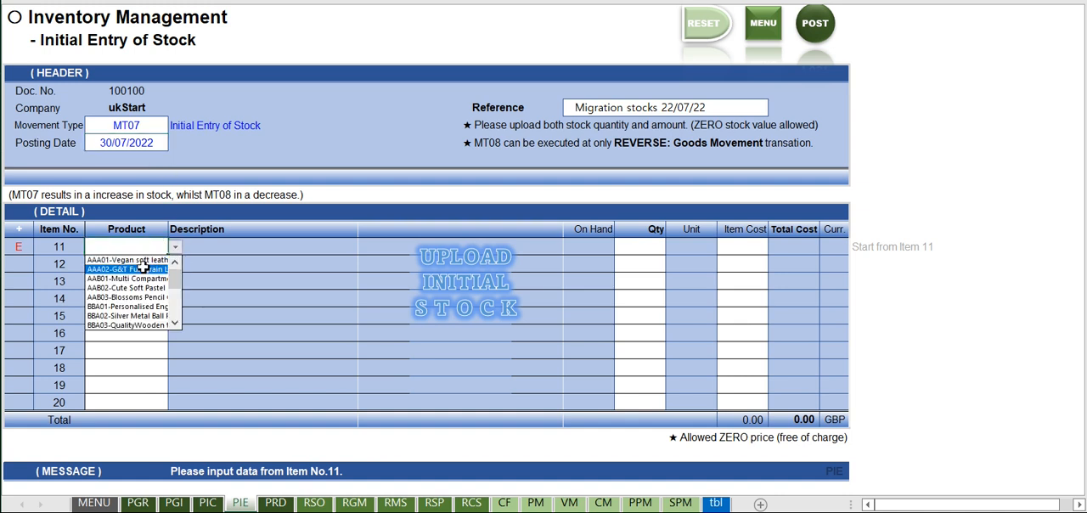
click(141, 260)
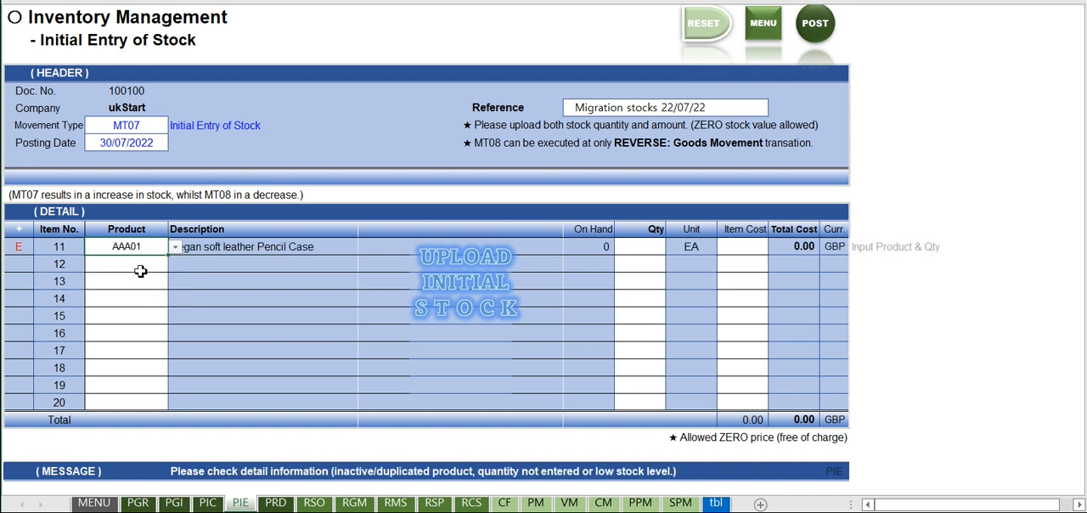
click(153, 269)
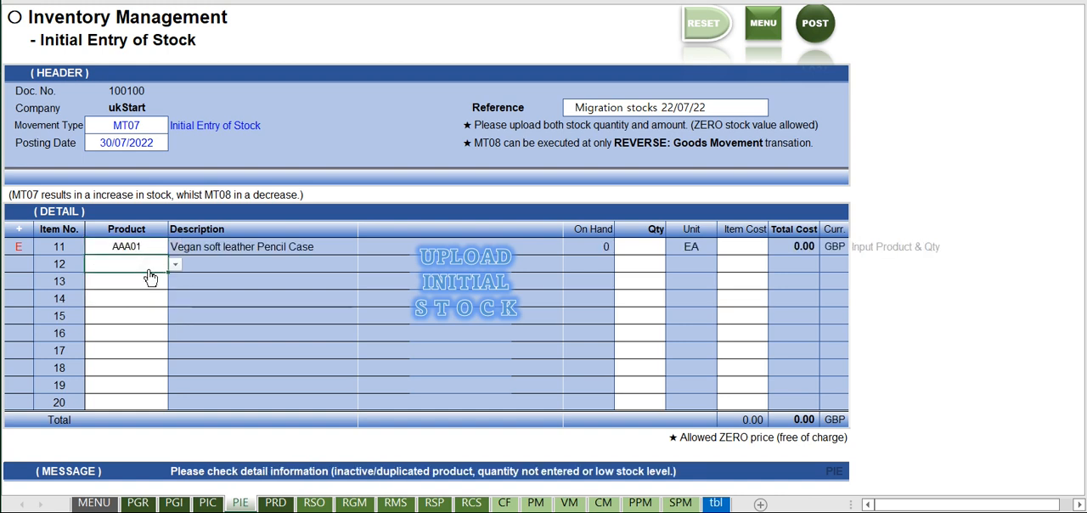
click(174, 264)
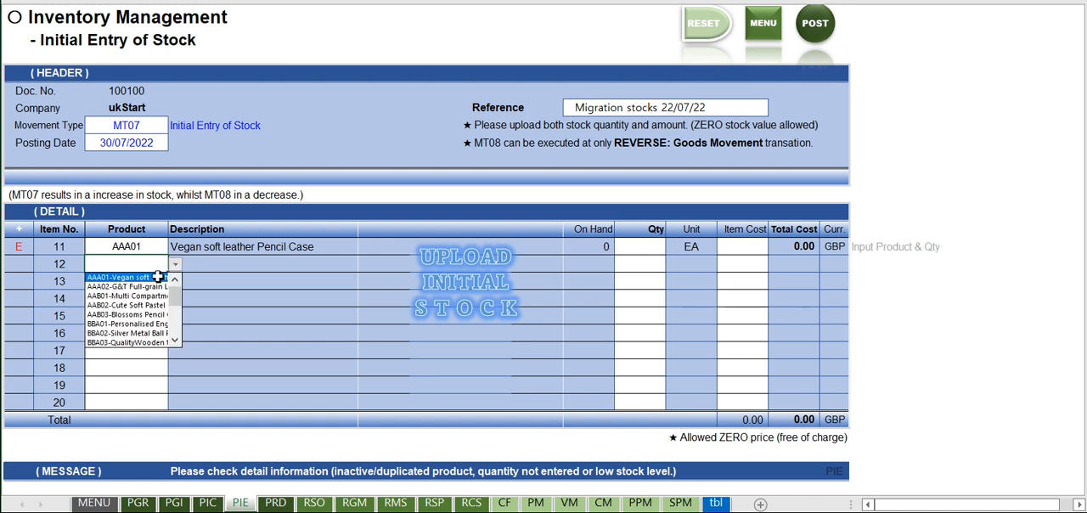
click(133, 286)
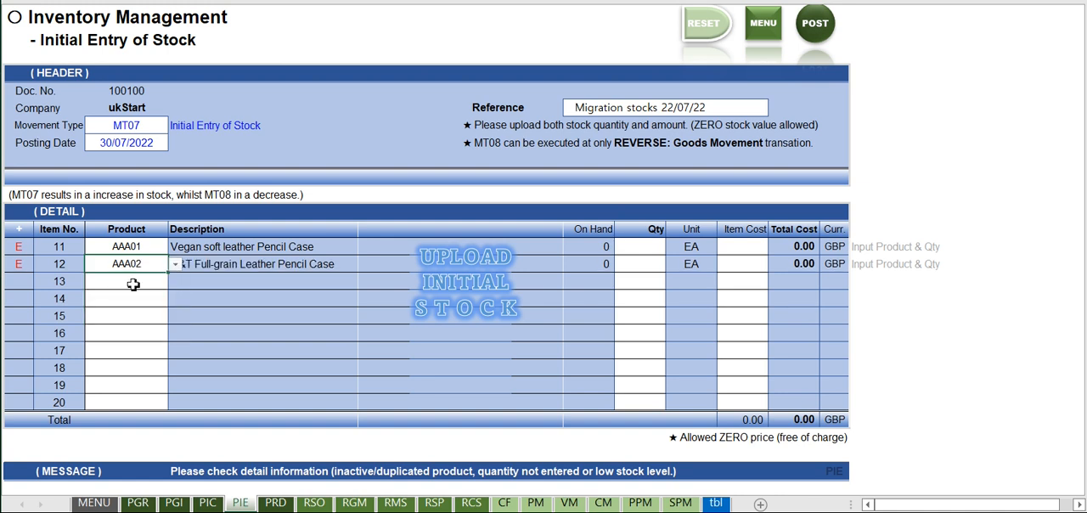
click(133, 285)
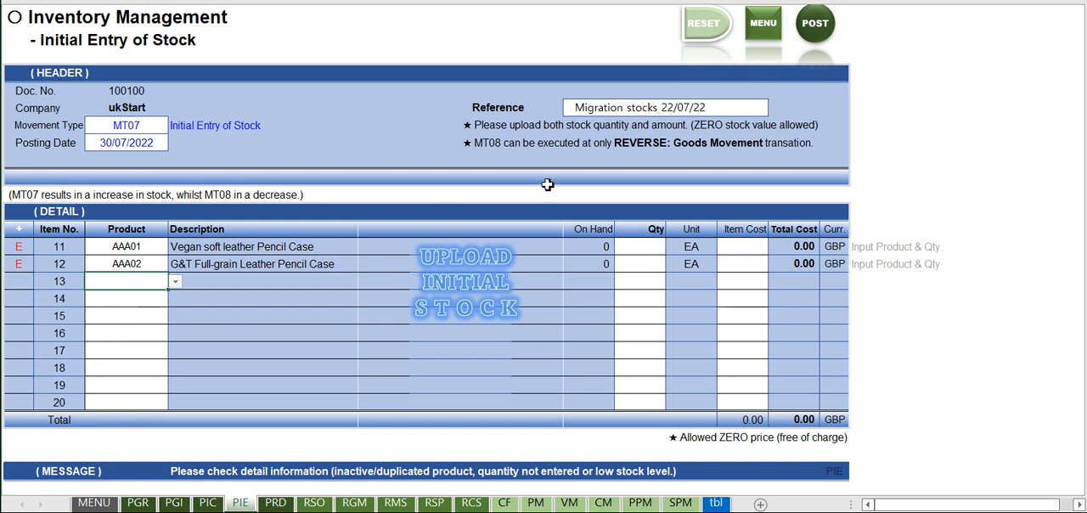
Copy the product codes AAA02 through CCA01 from the Product Master list.
click(769, 43)
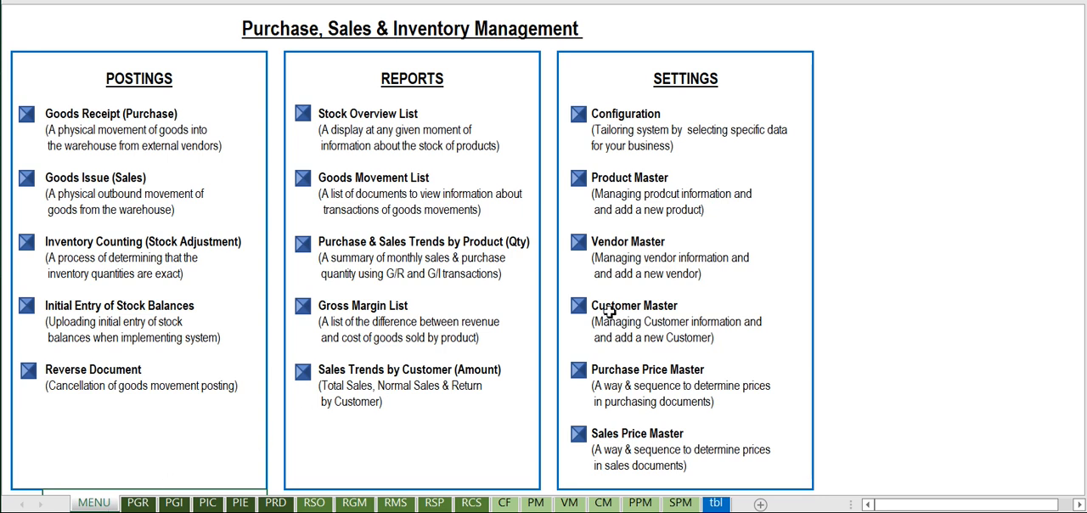
click(580, 180)
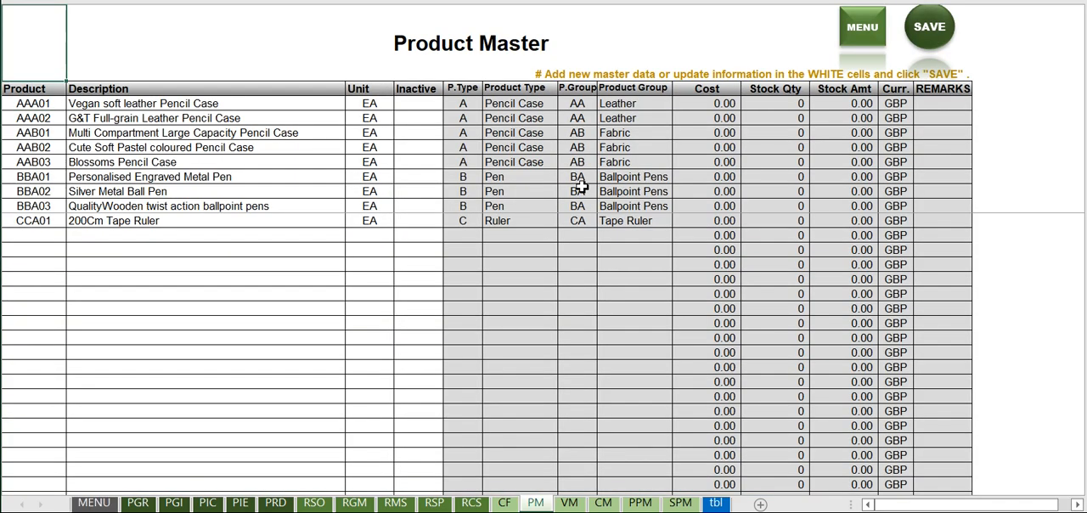
click(52, 130)
drag(49, 115, 43, 217)
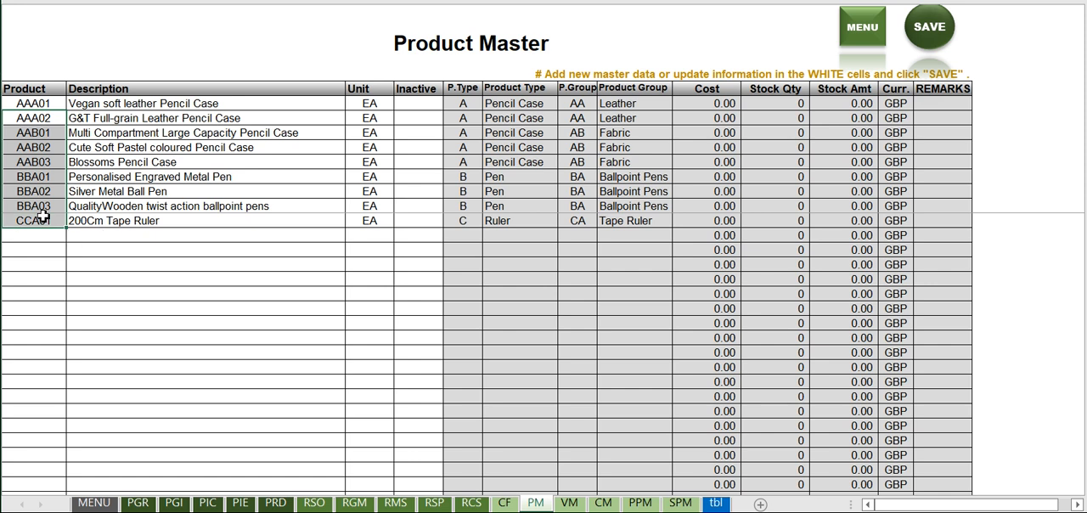
right_click(46, 151)
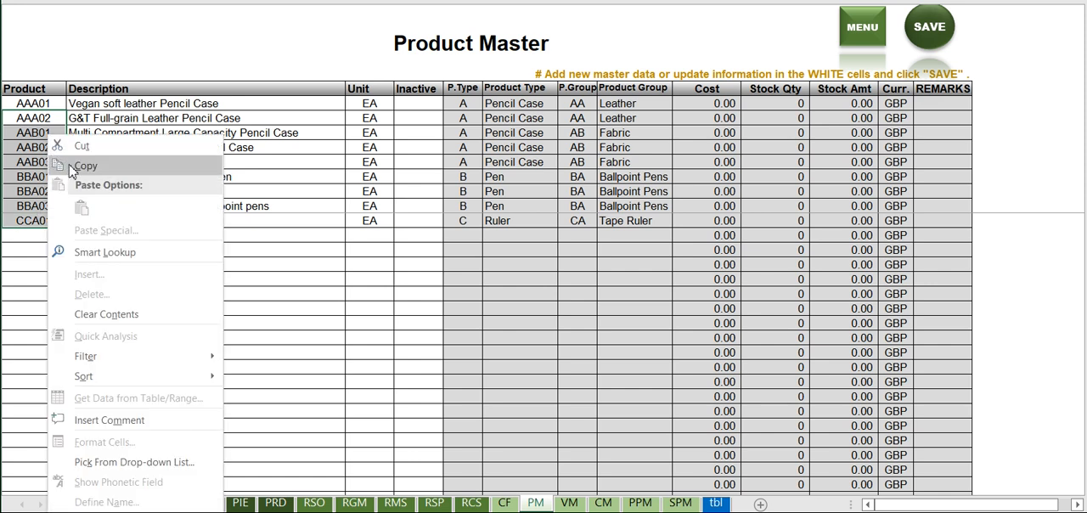
click(77, 165)
Return to the Initial Entry of Stock form and paste the copied product codes from item 12 downward.
click(863, 32)
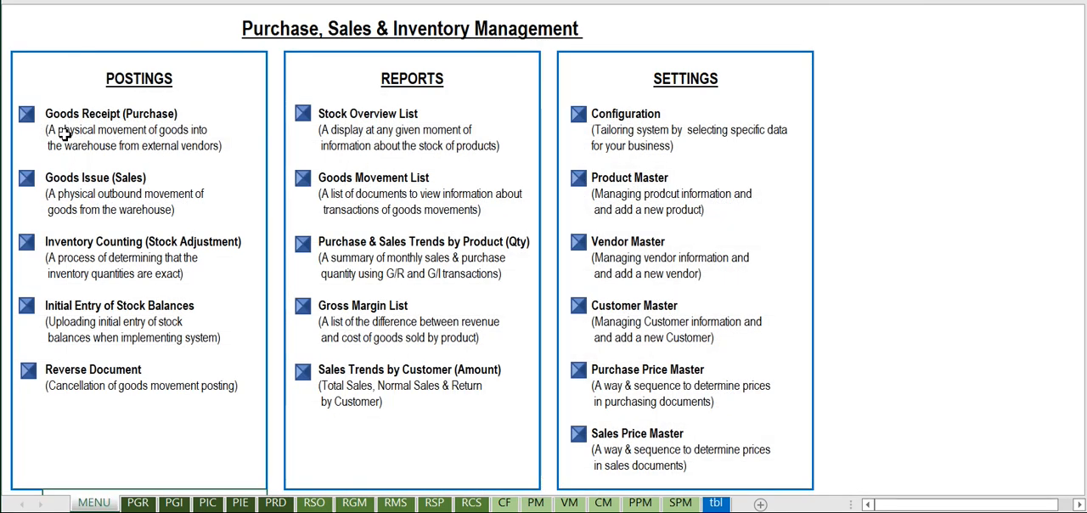
click(27, 305)
right_click(105, 266)
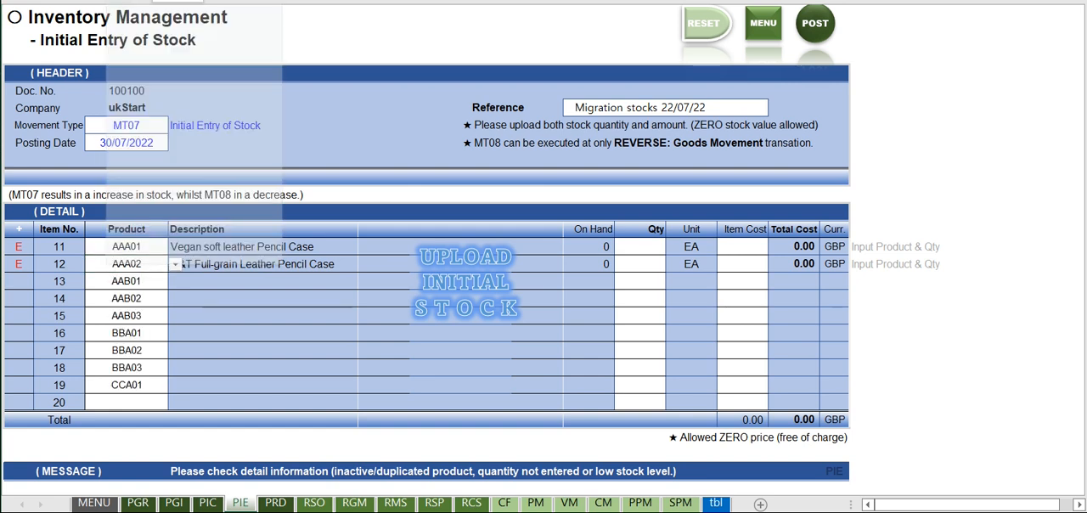
click(156, 69)
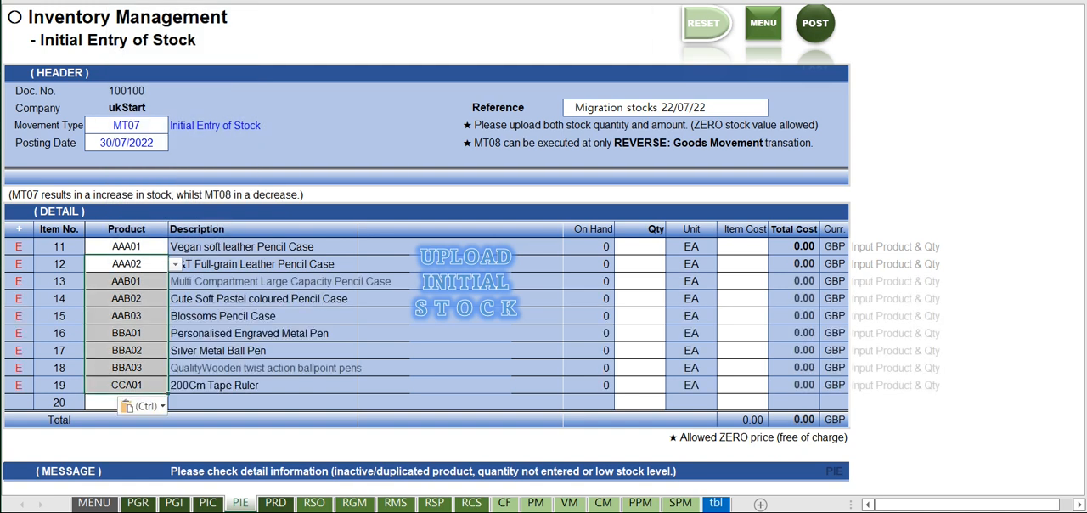
Enter the quantities 10, 12, 13, 3 and 4 for items 11 through 15.
click(657, 246)
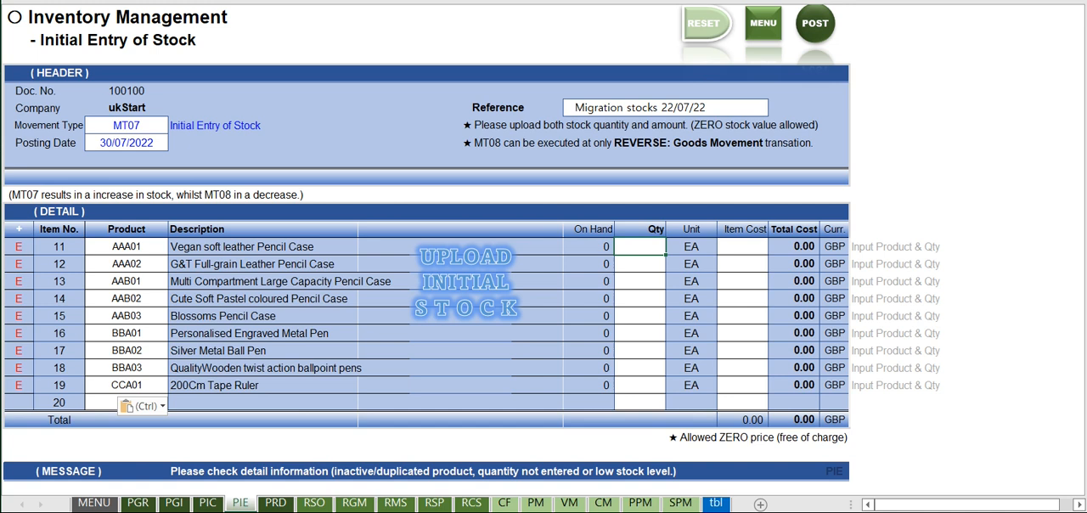
text(10)
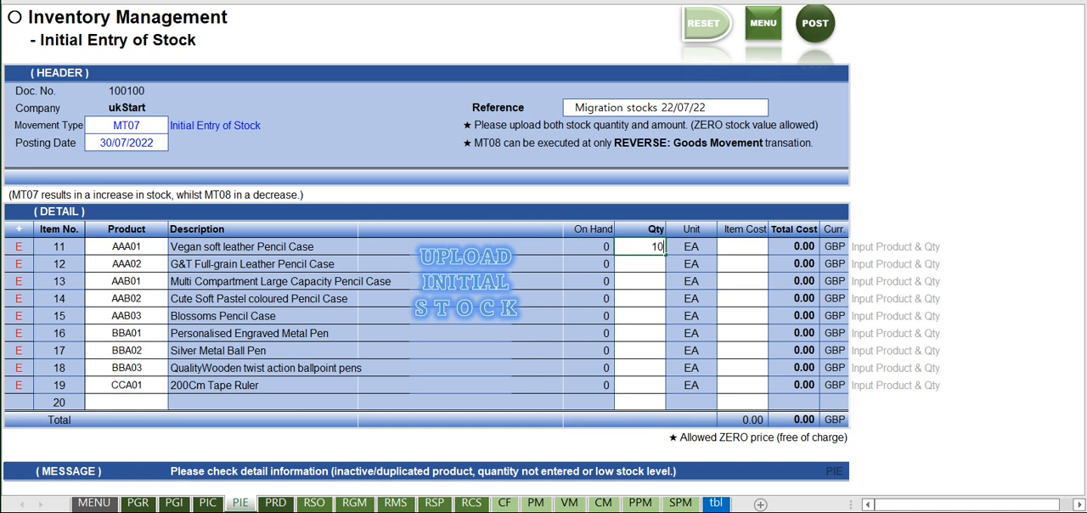
key(Return)
key(Return)
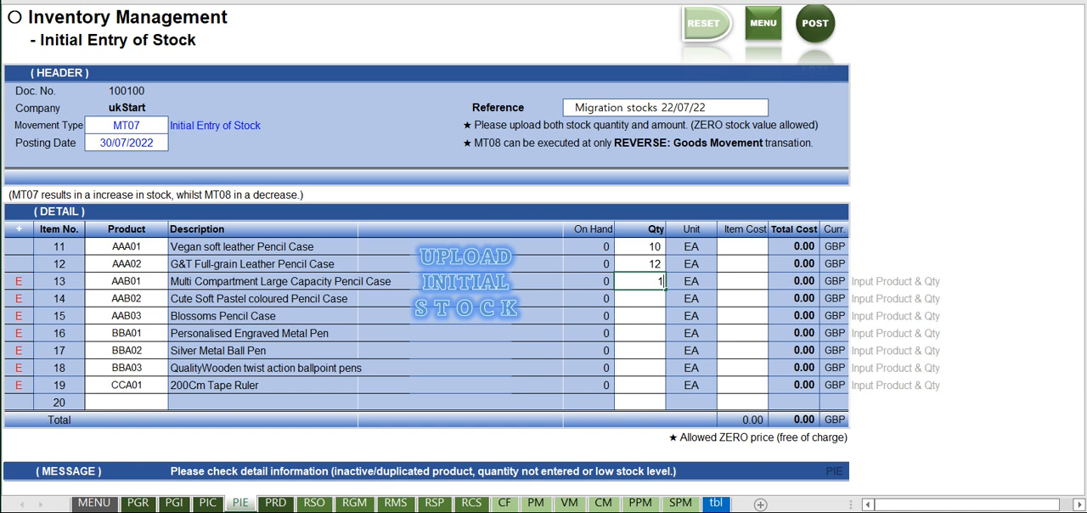
key(Return)
key(Return)
Enter the quantities 2, 9, 10 and 12 for items 16 through 19.
key(Return)
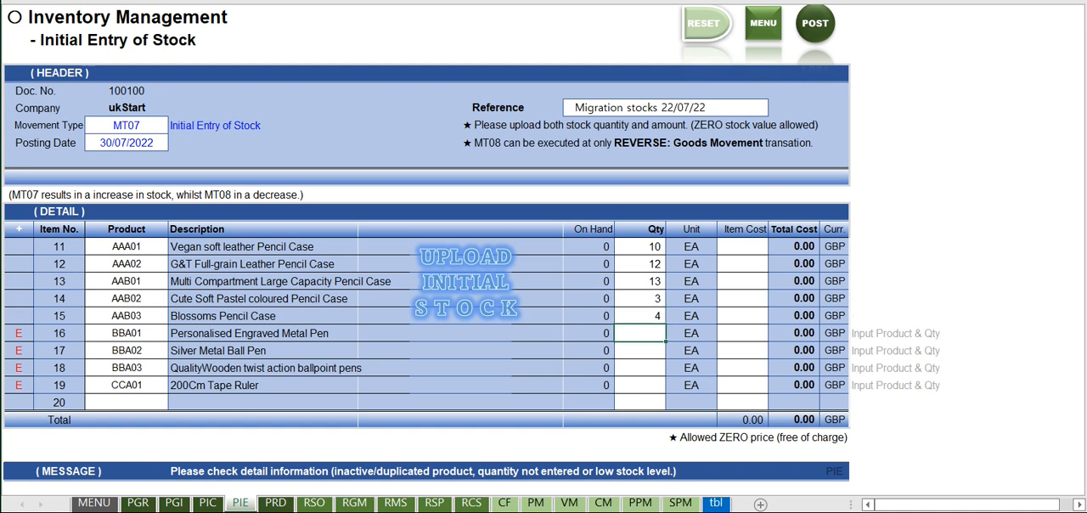
key(Return)
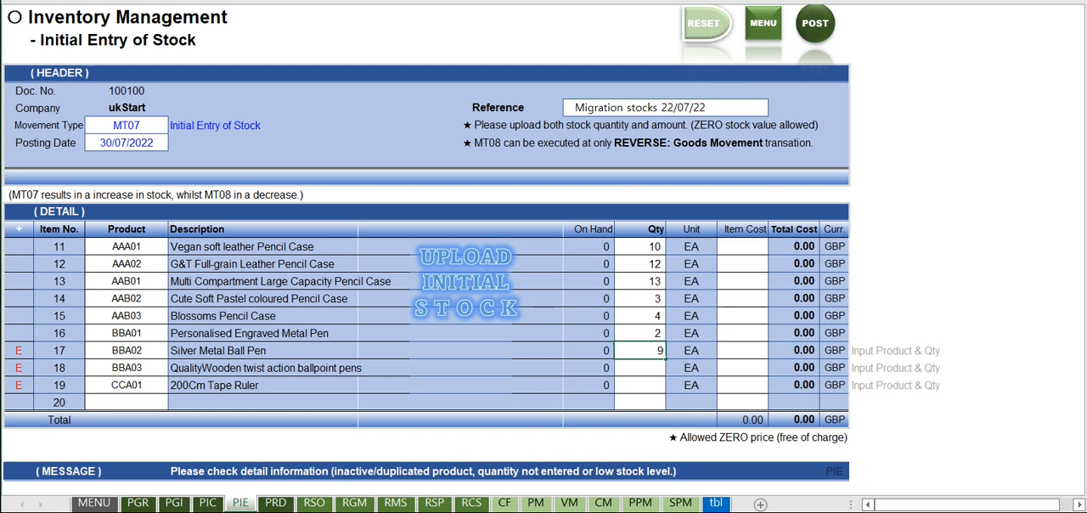
key(Return)
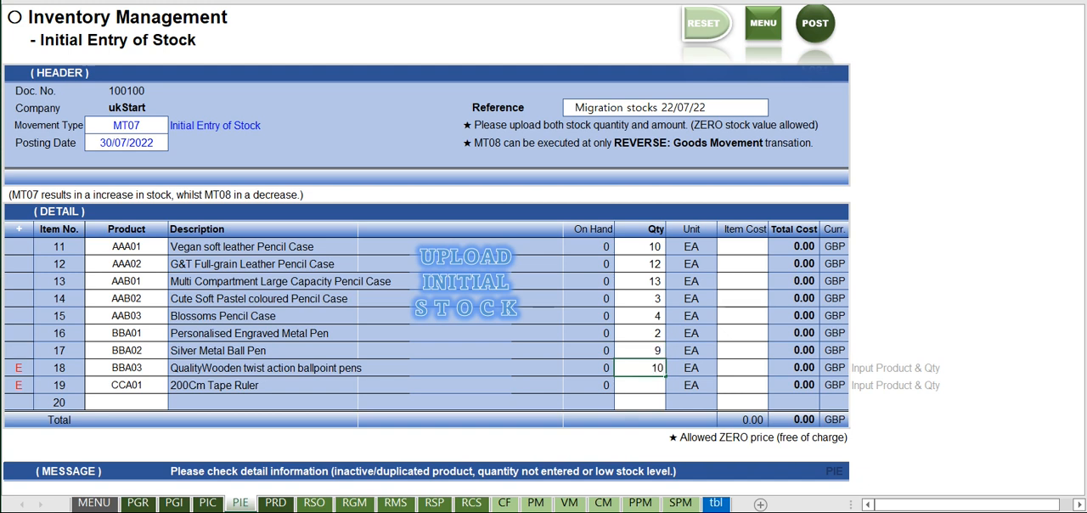
key(Return)
key(Up)
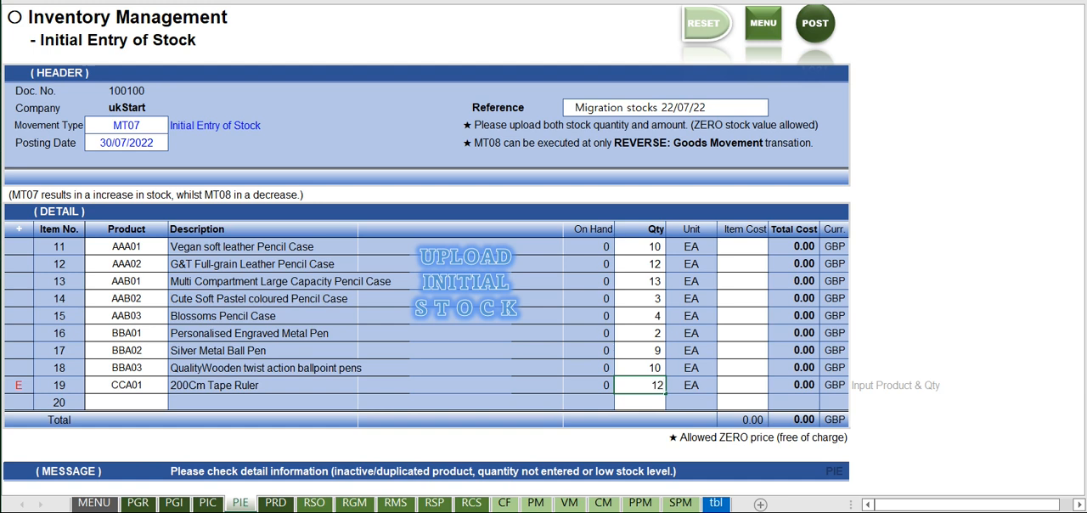
key(Tab)
Set the item cost to 3 for each of items 11 through 13.
key(Right)
key(Up)
key(Up)
key(Up)
key(Up)
key(Up)
key(Up)
key(Up)
key(Up)
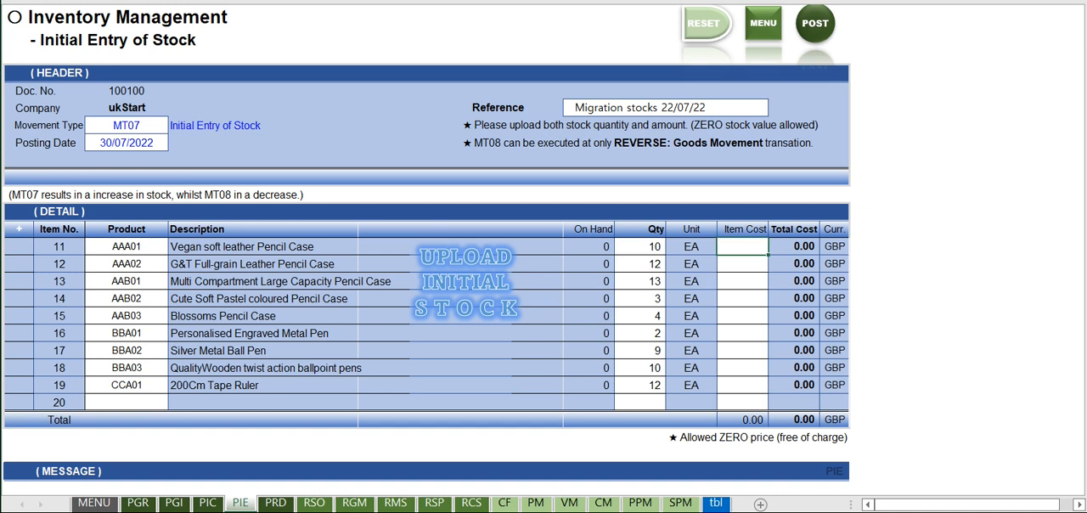
text(3)
key(Return)
text(3)
key(Return)
text(3)
key(Return)
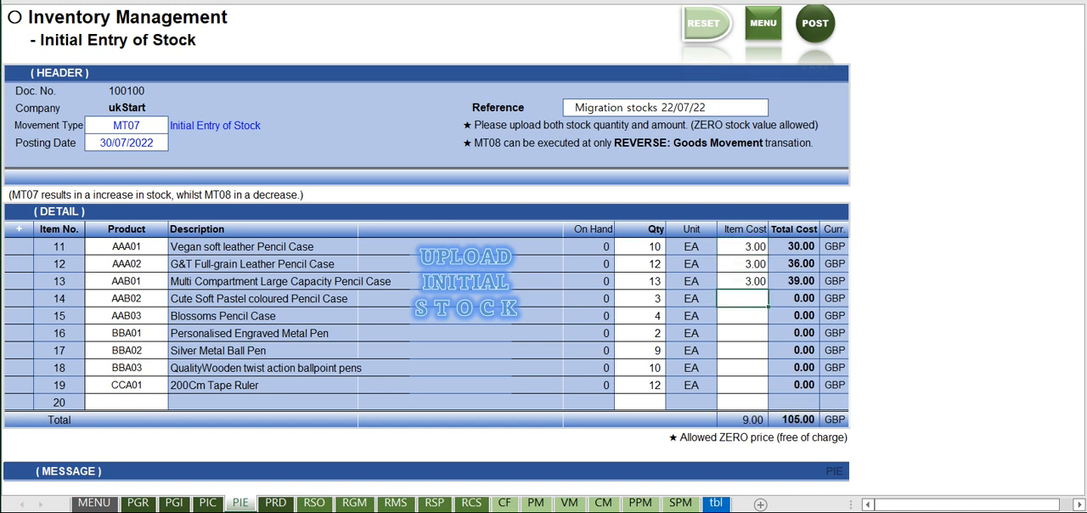
Set the item cost to 4 for items 14 through 17 and to 2 for items 18 and 19.
text(4)
key(Return)
text(4)
key(Return)
text(4)
key(Return)
text(4)
key(Return)
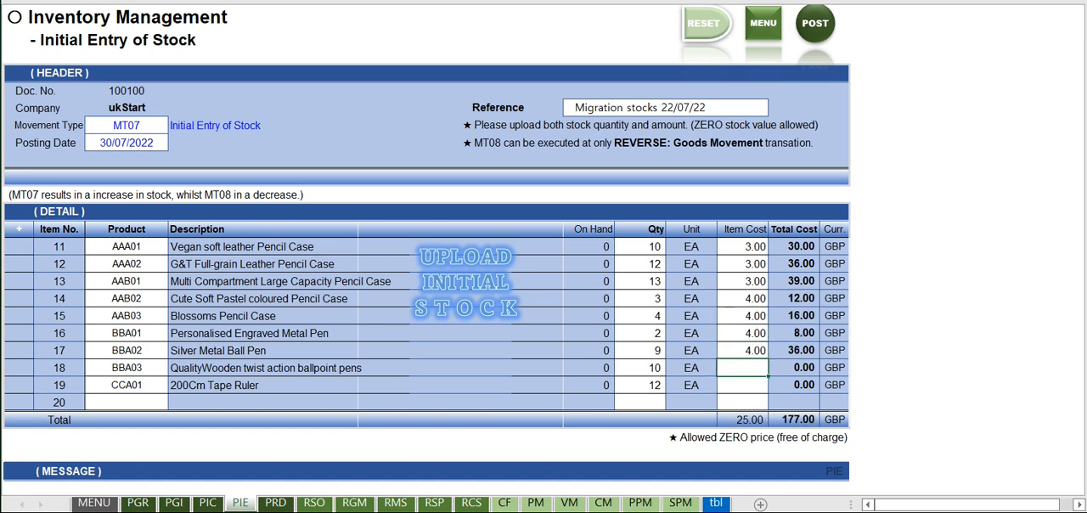
text(2)
key(Return)
text(2)
key(Return)
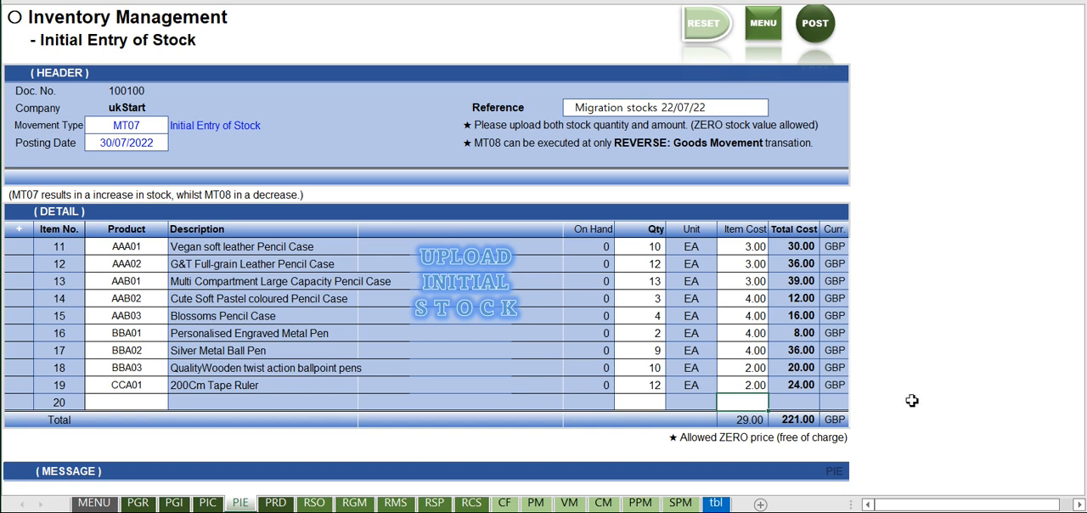
Check the total row, then post the initial stock entry and confirm the transaction.
click(758, 422)
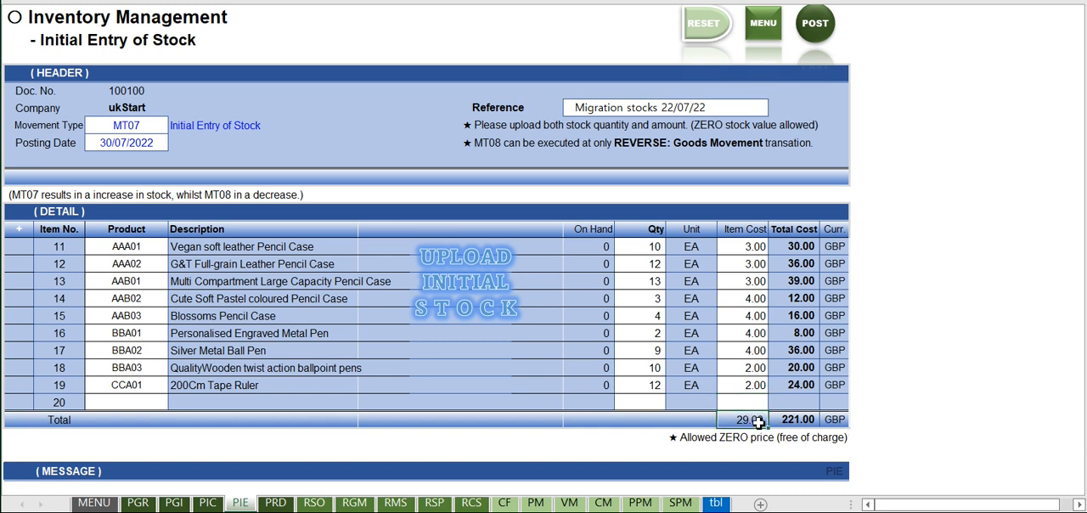
click(799, 422)
click(828, 418)
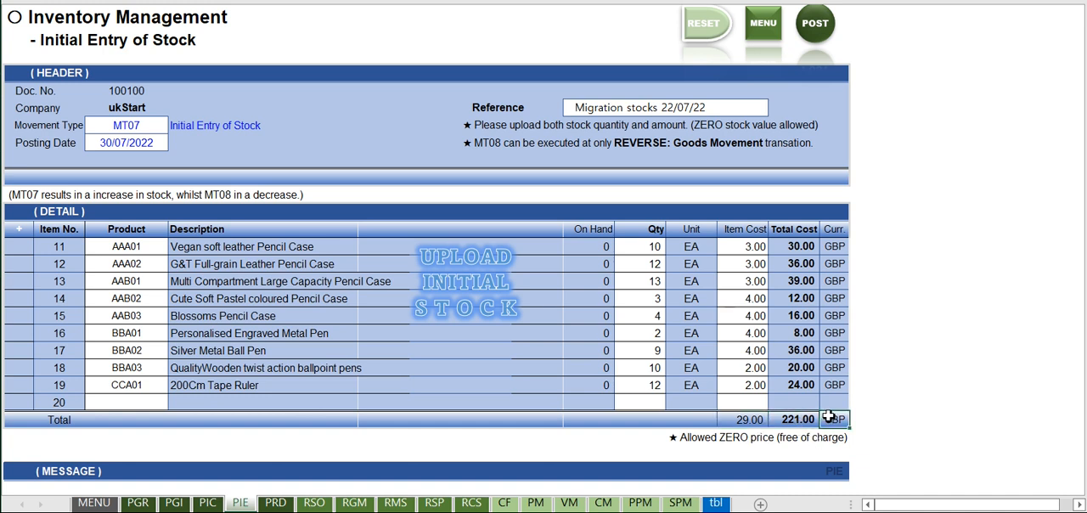
click(811, 36)
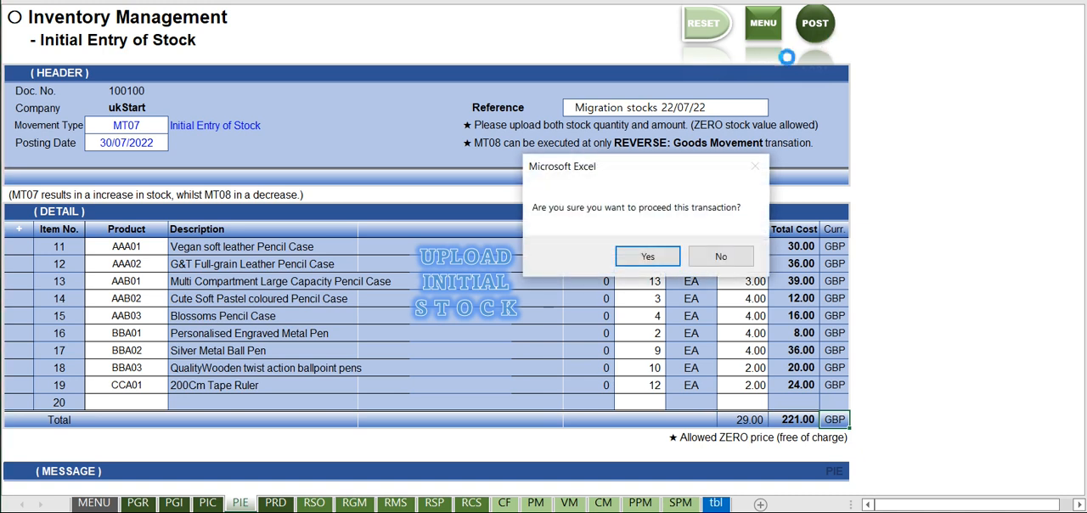
click(644, 260)
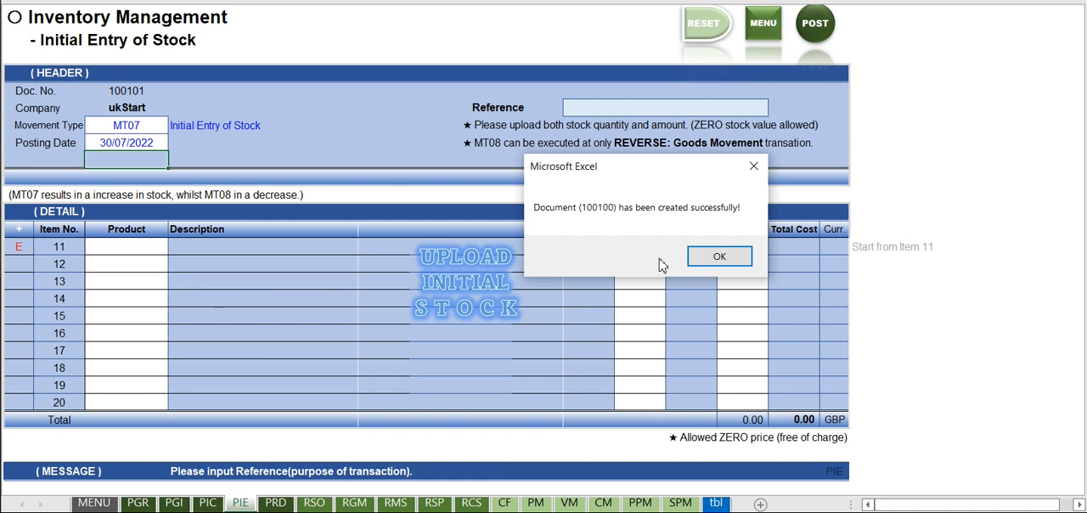
click(709, 255)
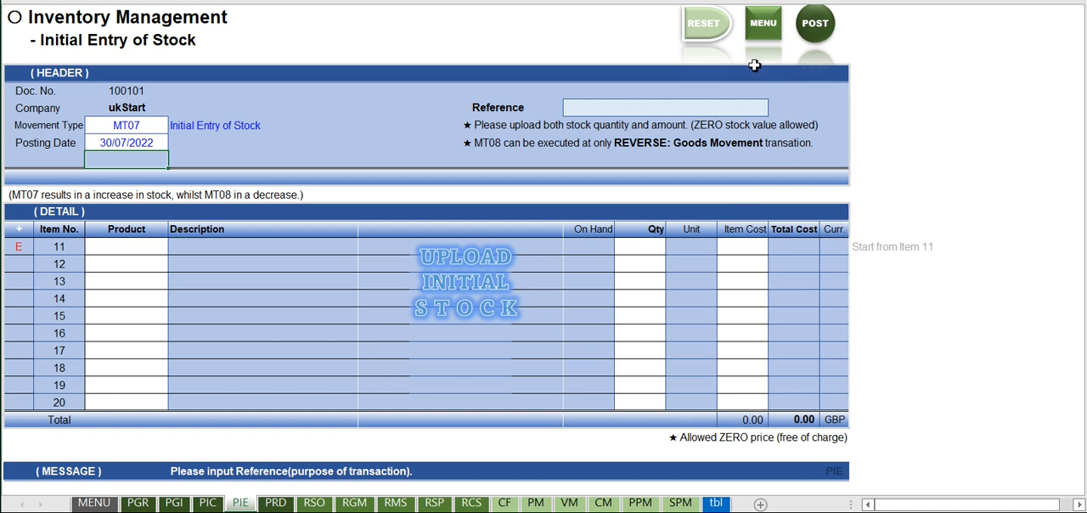
Open the Stock Overview List report and list the stock of all products with the product type, group and product filters left blank.
click(764, 34)
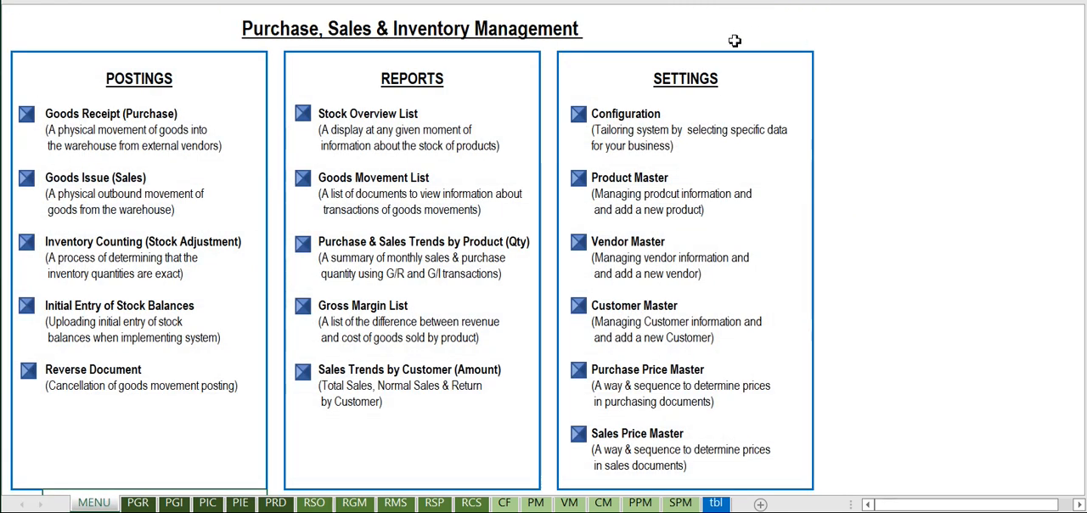
click(310, 124)
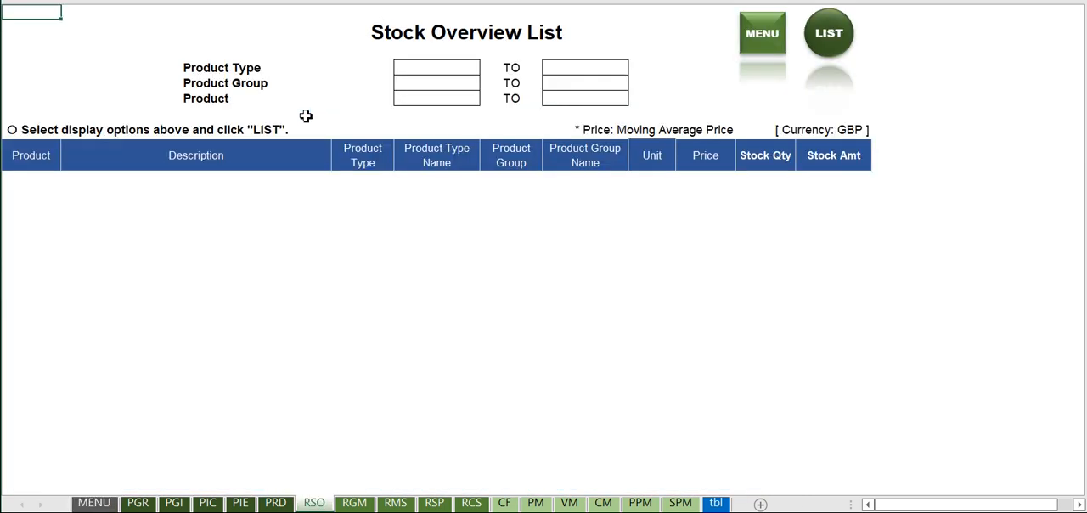
click(439, 68)
click(566, 74)
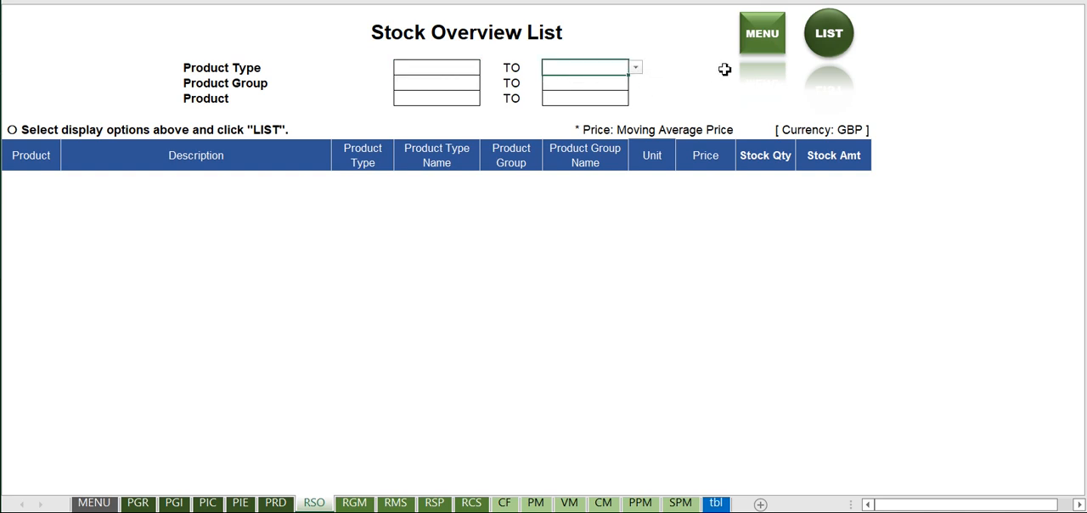
click(835, 50)
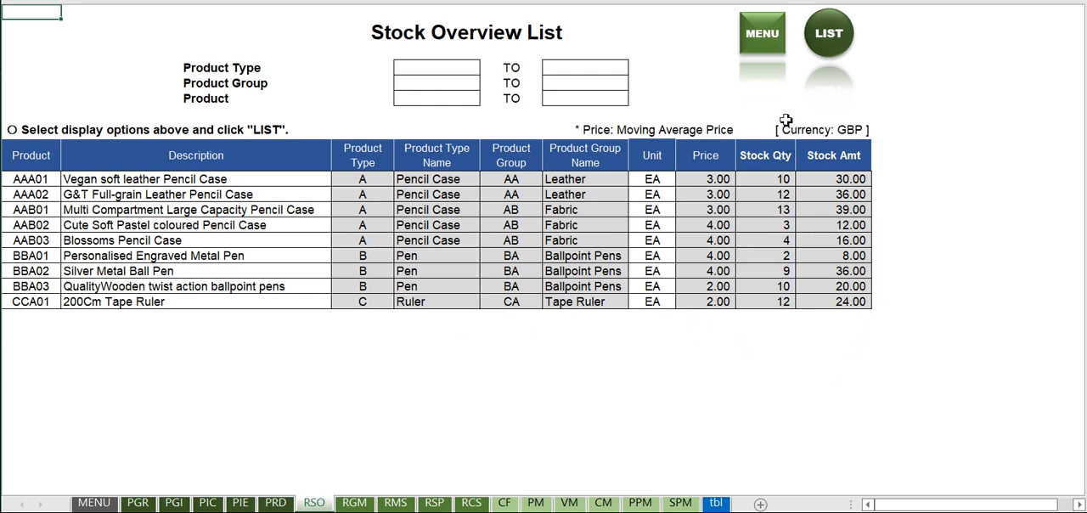
Open the Goods Movement List and list all products for movement types MT01 to MT08 with posting dates 01/01/2022 to 31/12/2022.
click(771, 45)
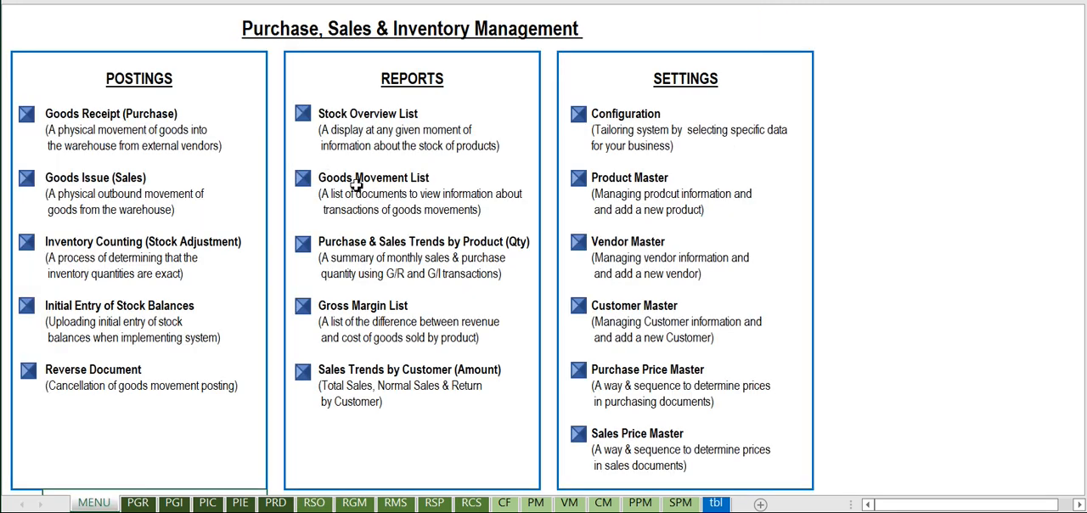
click(313, 192)
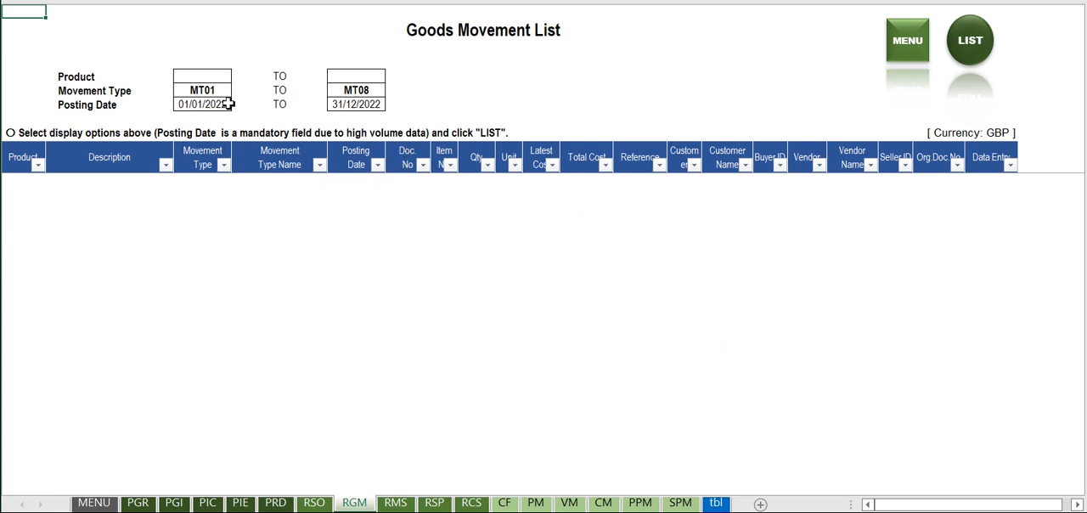
click(388, 92)
click(362, 91)
click(392, 90)
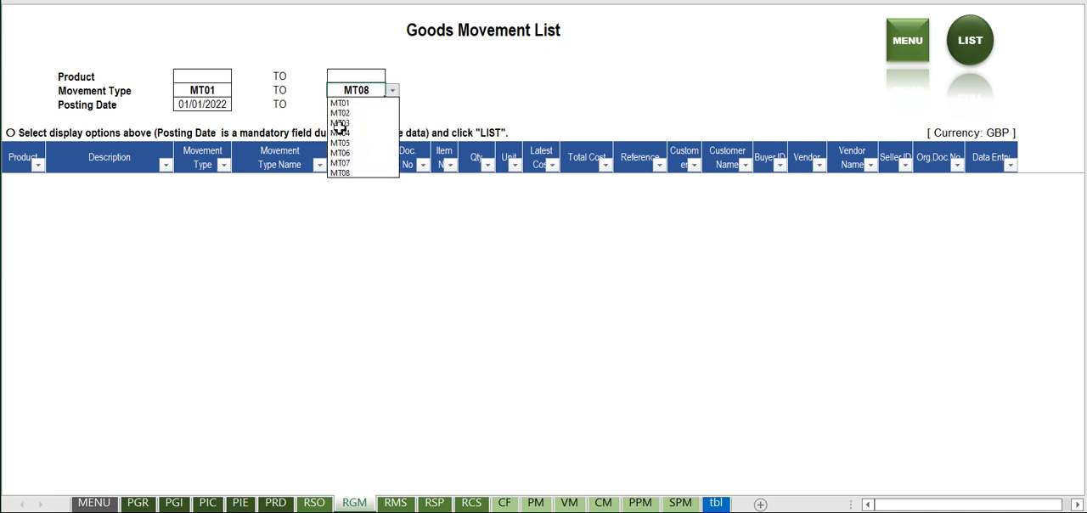
key(Escape)
click(209, 78)
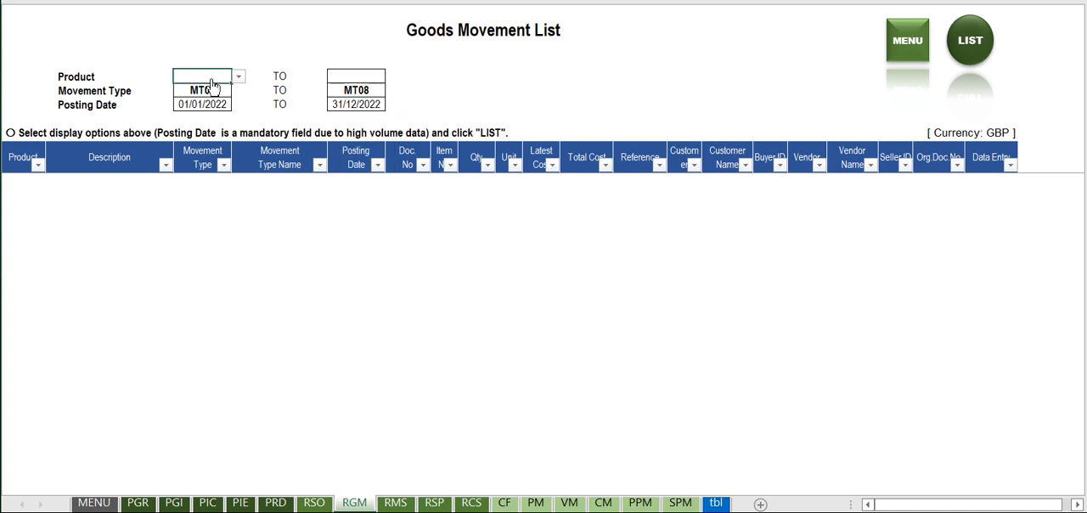
click(238, 76)
mouse_move(244, 105)
mouse_down()
mouse_move(245, 117)
mouse_move(249, 94)
mouse_up()
click(493, 114)
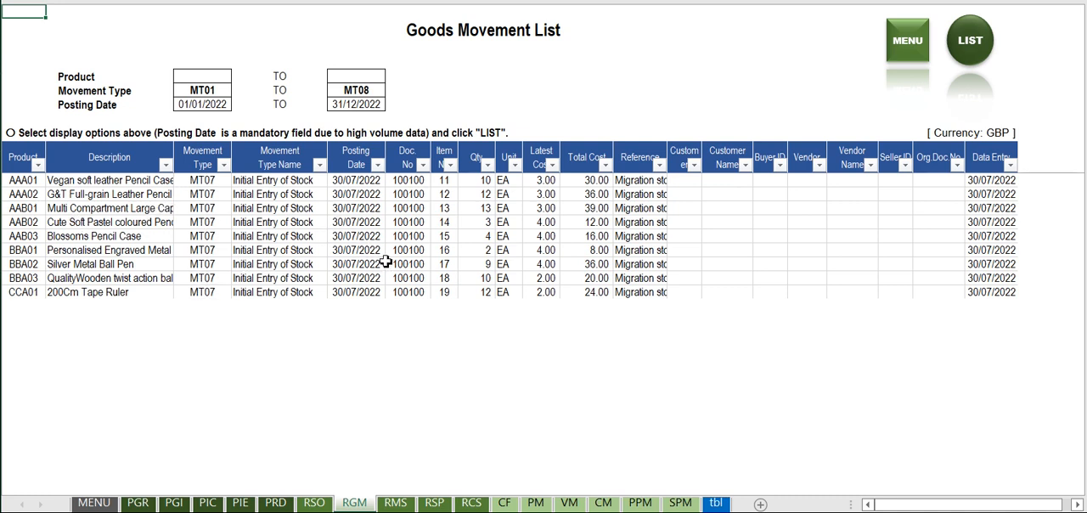
Examine the document numbers, quantities and units of the listed stock movements, then return to the main menu.
drag(416, 180, 401, 289)
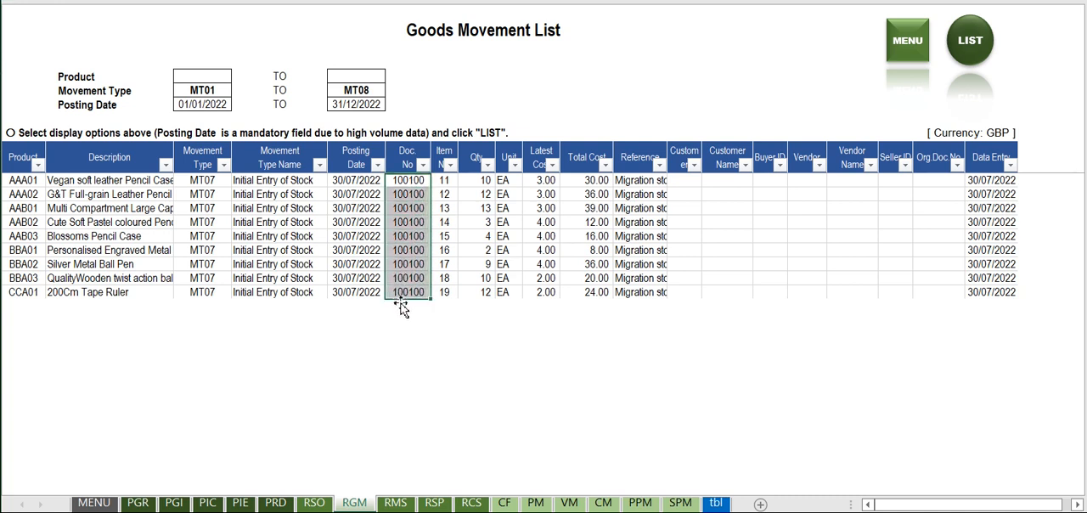
click(479, 290)
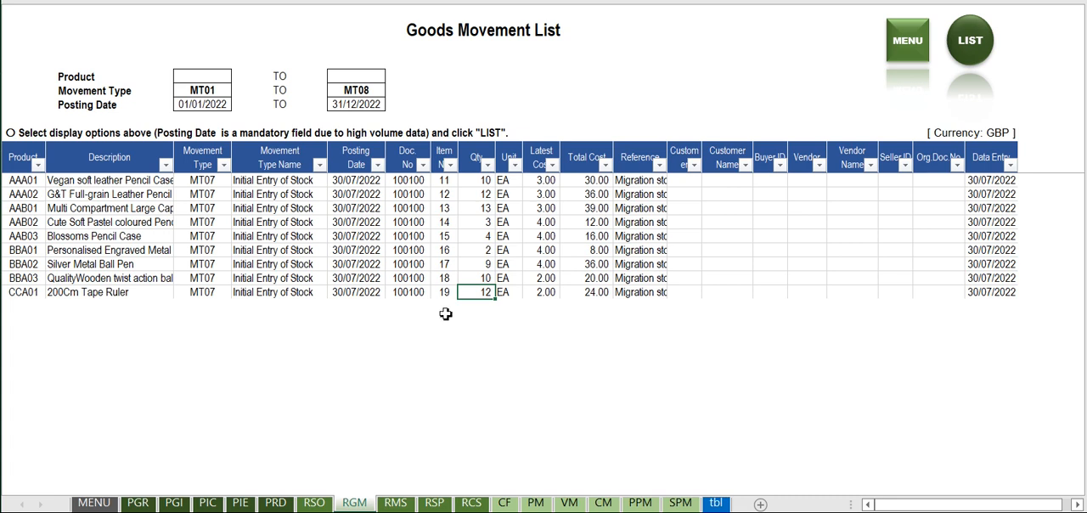
click(507, 294)
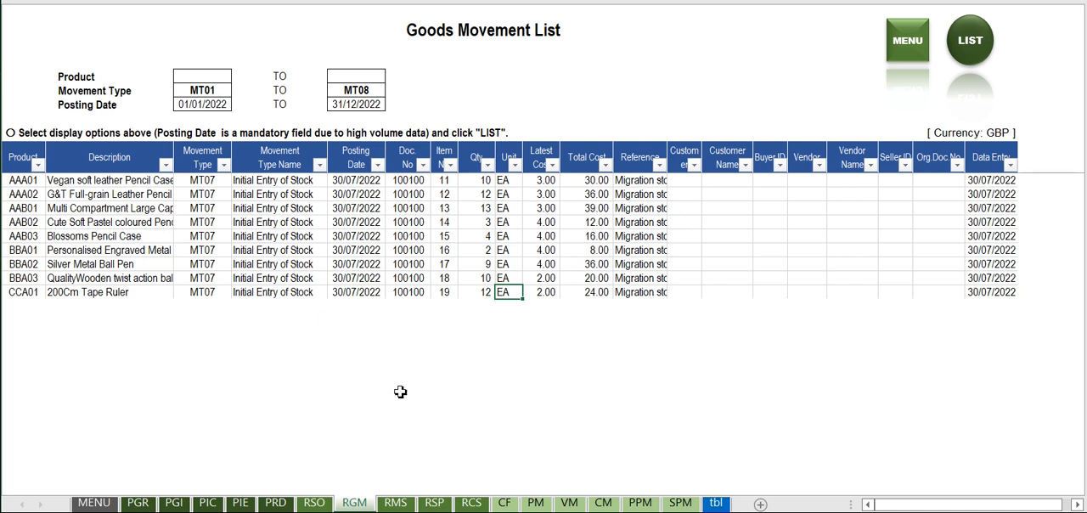
click(898, 51)
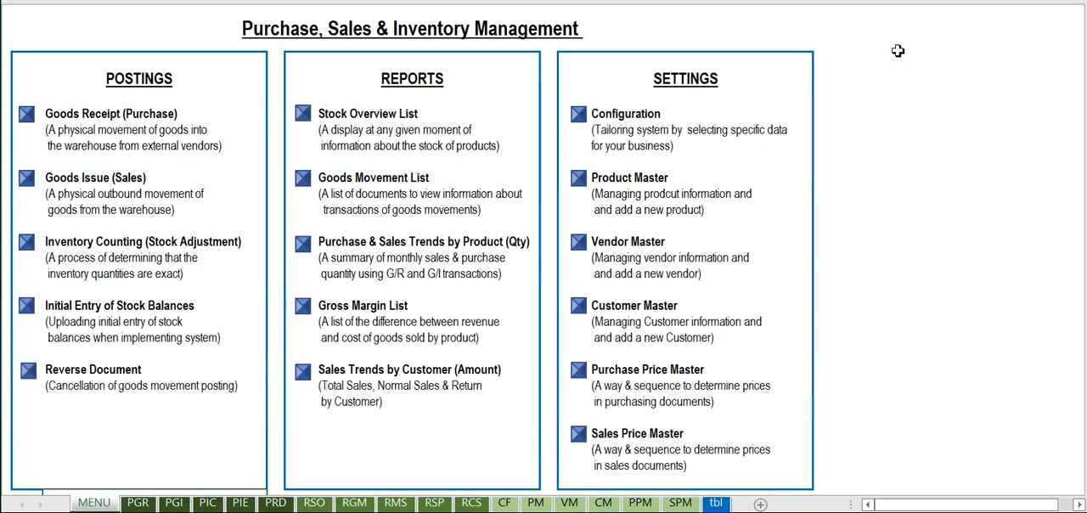